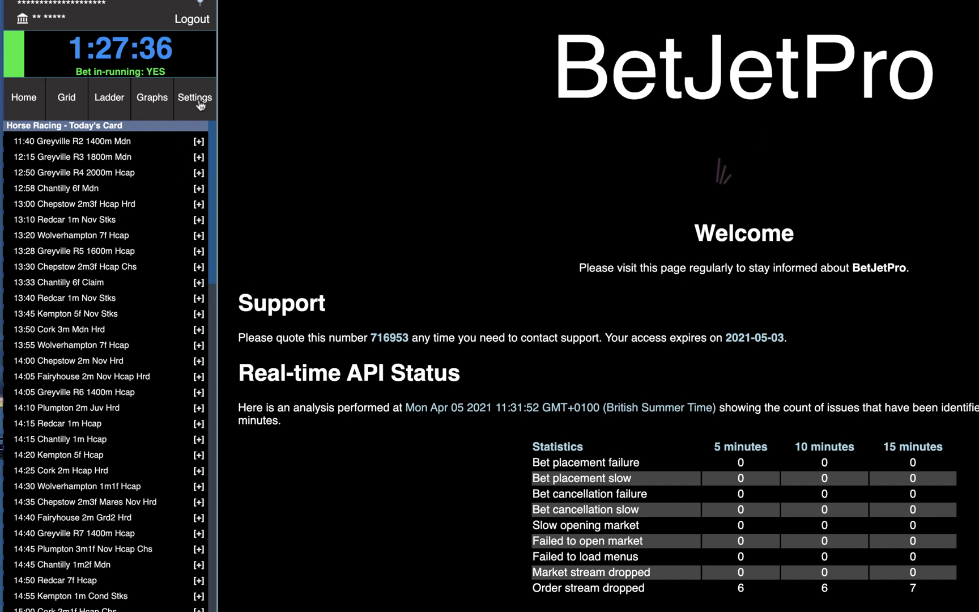
Open the settings page to show the back and lay hot button stake and price settings.
{"action": "left_click", "coordinate": [201, 104]}
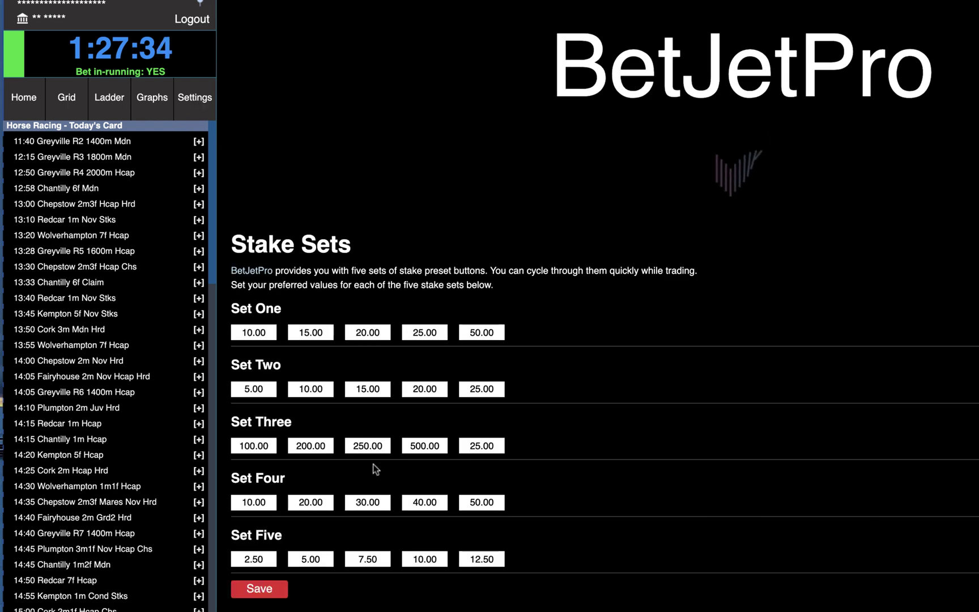
{"action": "scroll", "coordinate": [363, 495], "scroll_direction": "down", "scroll_amount": 2}
{"action": "scroll", "coordinate": [364, 495], "scroll_direction": "down", "scroll_amount": 1}
{"action": "scroll", "coordinate": [359, 502], "scroll_direction": "down", "scroll_amount": 2}
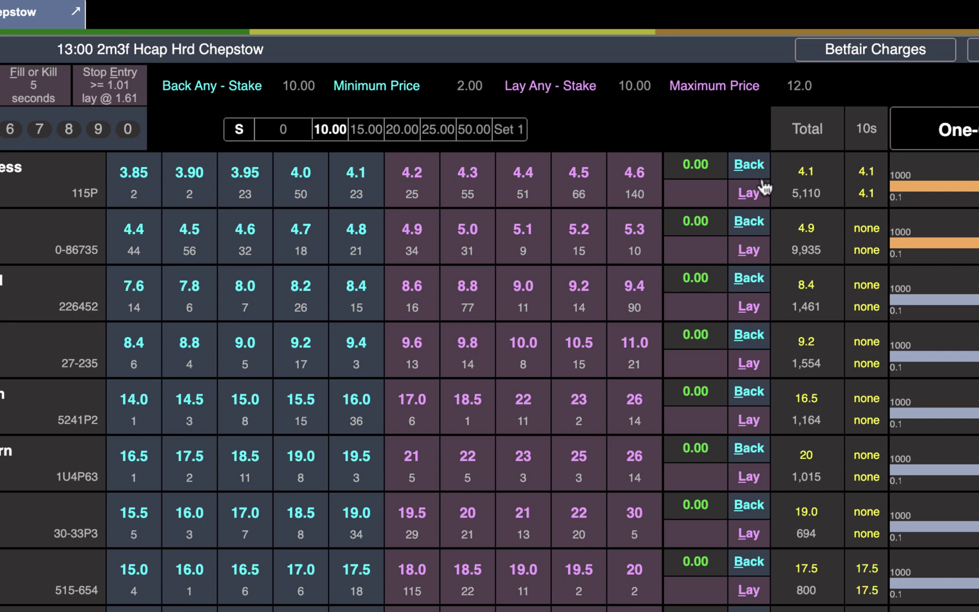
Show the Chepstow 13:00 grid with Back Any/Lay Any stakes and Minimum/Maximum Price fields.
{"action": "left_click", "coordinate": [423, 195]}
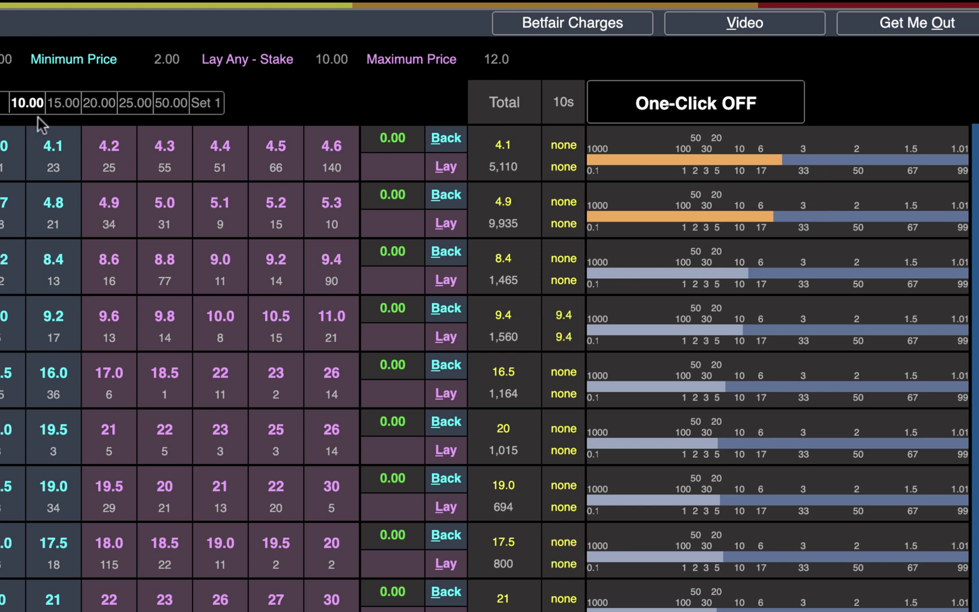
Select the 50.00 stake preset in the Chepstow grid's stake bar.
{"action": "left_click", "coordinate": [172, 106]}
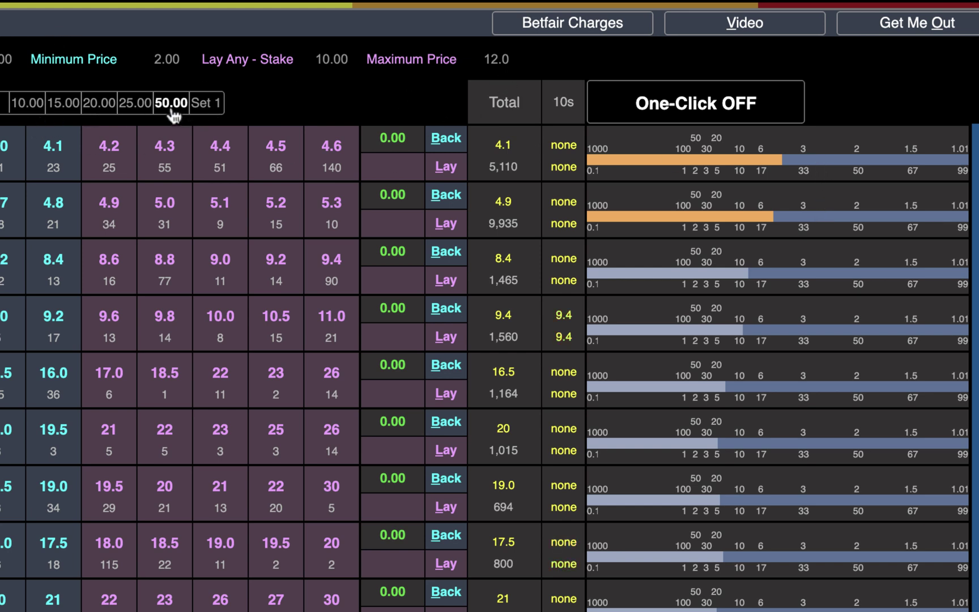